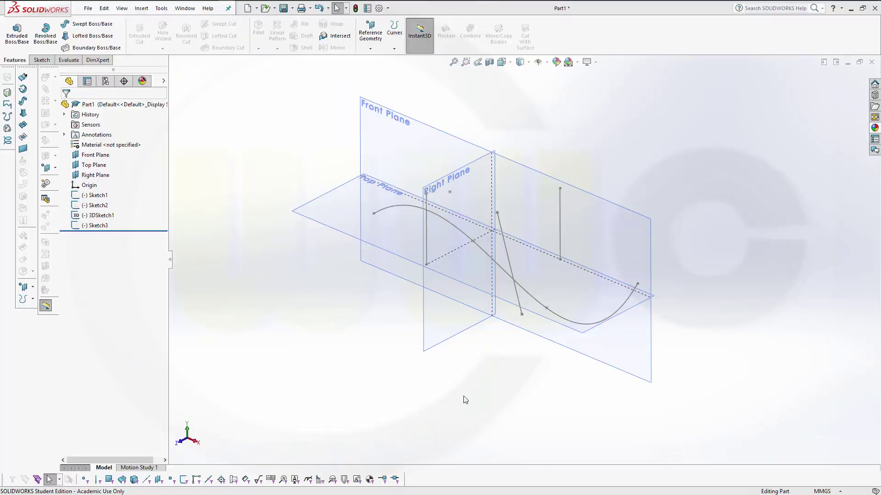
Orbit the model to inspect the prepared sketches and default planes from several angles
mouse_move(463, 400)
middle_down()
mouse_move(461, 376)
mouse_move(474, 372)
mouse_move(481, 391)
mouse_move(477, 401)
mouse_move(464, 391)
mouse_move(462, 355)
mouse_move(560, 338)
mouse_move(618, 343)
mouse_move(473, 339)
mouse_move(454, 366)
mouse_move(452, 391)
mouse_move(435, 367)
mouse_move(373, 358)
mouse_move(526, 341)
mouse_move(585, 346)
mouse_move(600, 360)
mouse_move(541, 336)
mouse_move(478, 336)
mouse_move(452, 354)
mouse_move(448, 387)
middle_up()
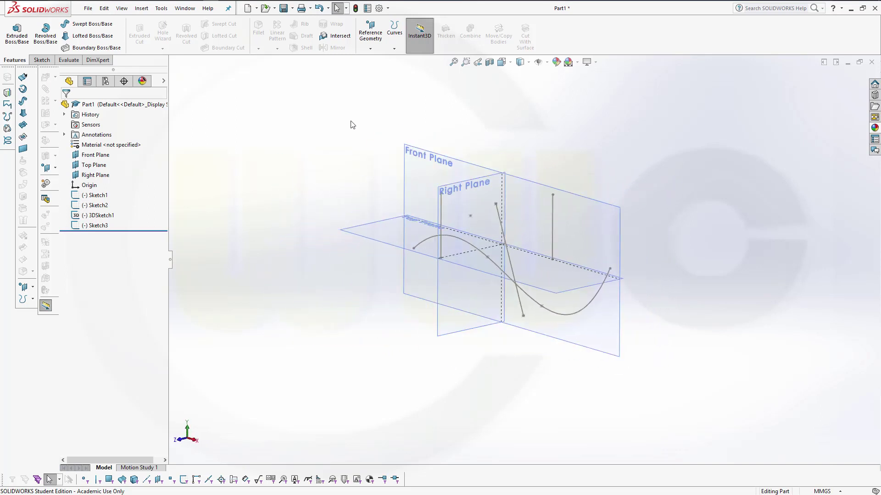
click(371, 51)
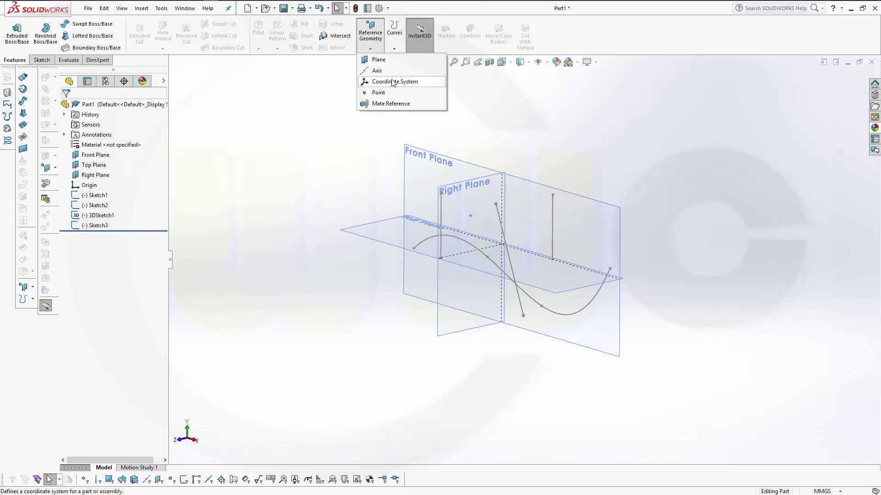
click(319, 227)
mouse_move(319, 227)
middle_down()
mouse_move(332, 172)
mouse_move(298, 202)
mouse_move(304, 183)
mouse_move(318, 159)
mouse_move(349, 139)
mouse_move(322, 155)
mouse_move(304, 181)
mouse_move(311, 186)
middle_up()
mouse_move(316, 296)
middle_down()
mouse_move(332, 298)
mouse_move(338, 270)
mouse_move(474, 267)
mouse_move(454, 255)
mouse_move(373, 248)
mouse_move(338, 283)
mouse_move(325, 276)
mouse_move(349, 275)
mouse_move(335, 261)
middle_up()
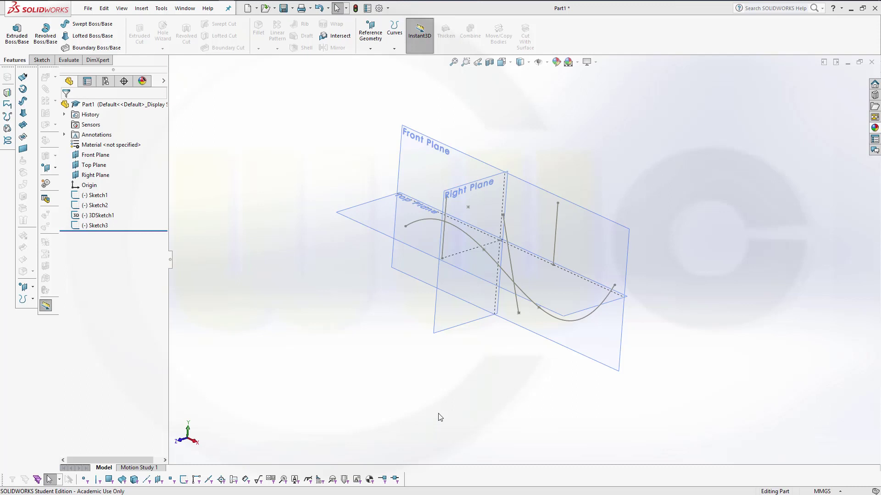
middle_drag(419, 381, 449, 406)
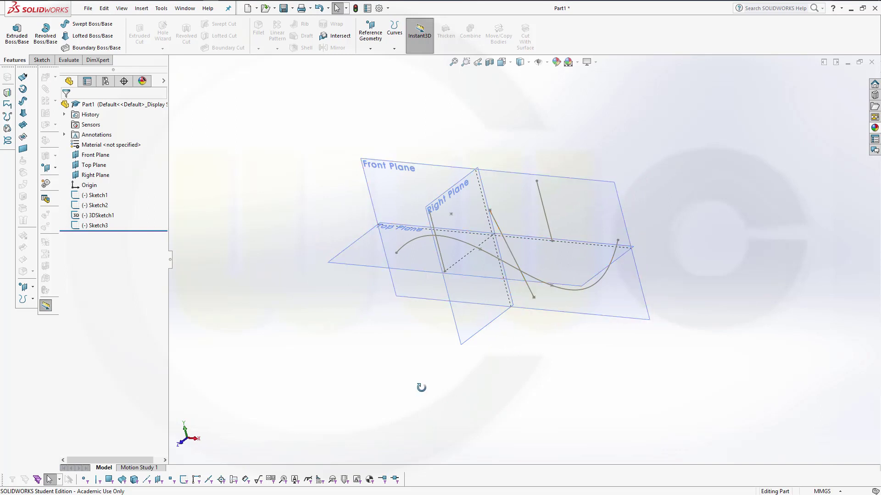
mouse_move(421, 388)
middle_down()
mouse_move(426, 350)
mouse_move(535, 338)
mouse_move(413, 342)
mouse_move(387, 365)
mouse_move(336, 338)
mouse_move(419, 330)
mouse_move(527, 354)
mouse_move(446, 356)
mouse_move(384, 325)
mouse_move(356, 342)
mouse_move(356, 388)
mouse_move(466, 398)
mouse_move(397, 385)
mouse_move(370, 357)
mouse_move(357, 370)
middle_up()
key(Escape)
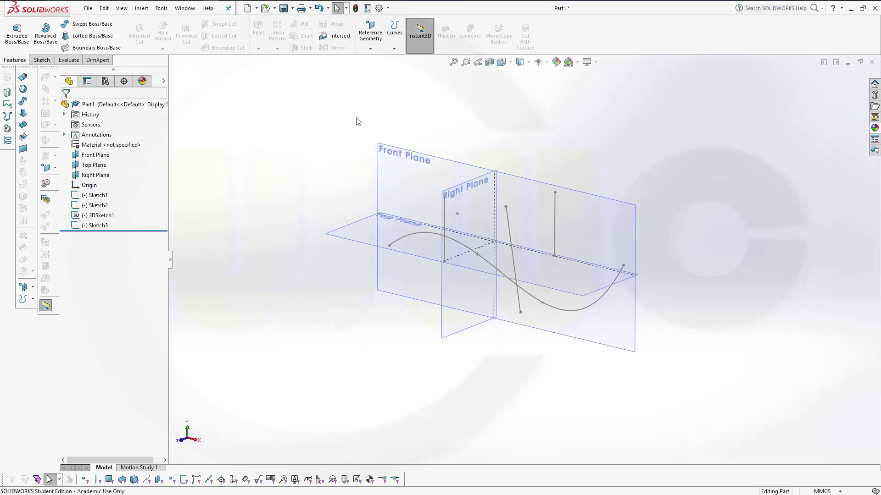
Start a new reference plane from the Reference Geometry menu
click(377, 37)
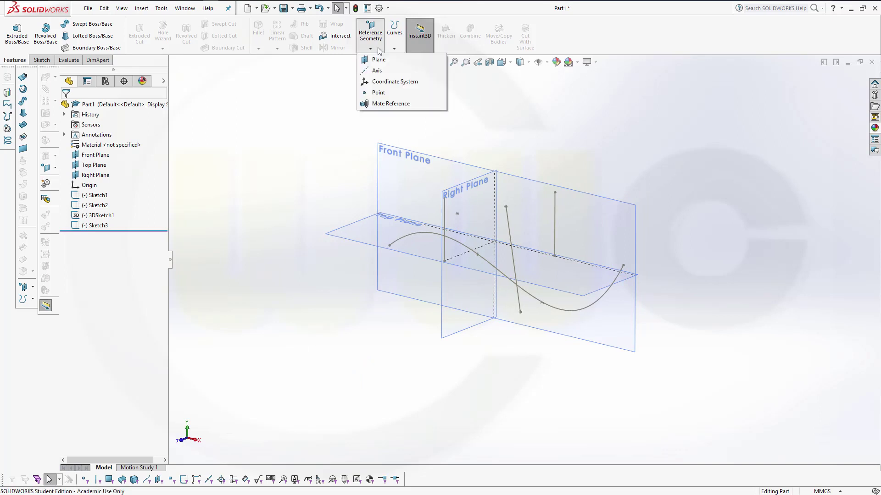
click(378, 63)
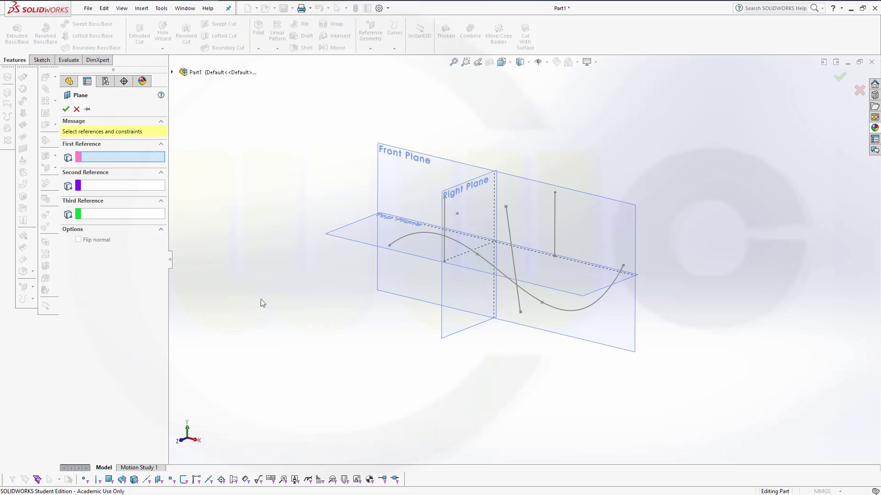
mouse_move(261, 299)
middle_down()
mouse_move(249, 311)
mouse_move(253, 298)
middle_up()
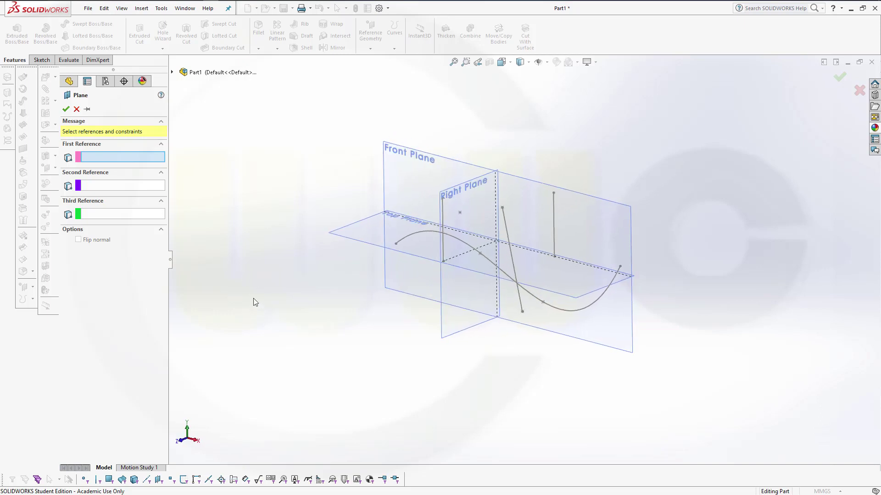
Reference Right Plane, try a 100 mm offset, perpendicular and parallel, then settle on an angle constraint
click(456, 191)
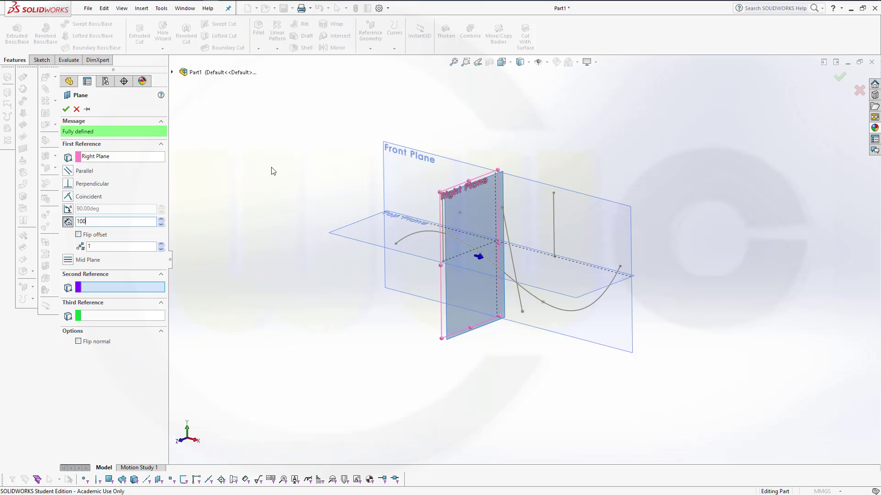
key(Return)
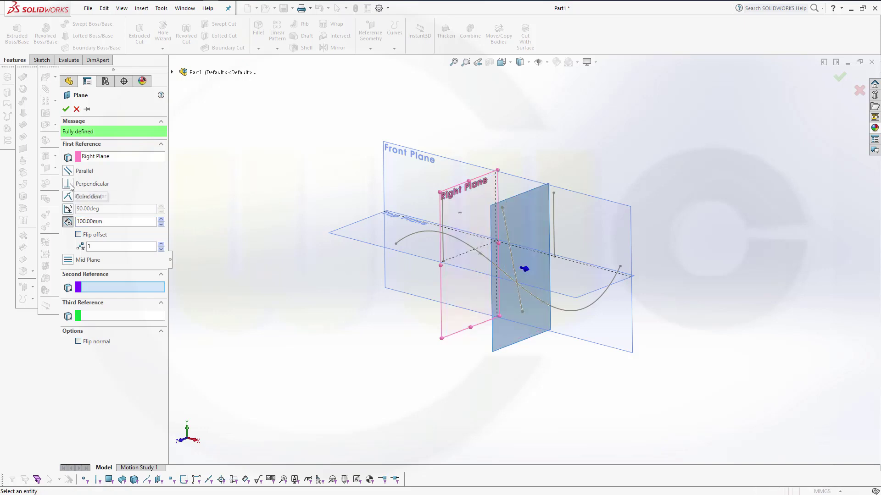
click(69, 184)
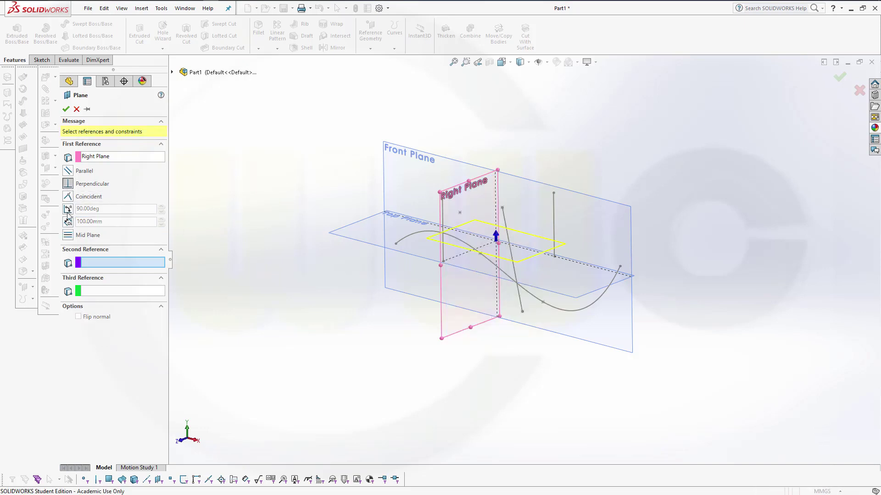
click(68, 171)
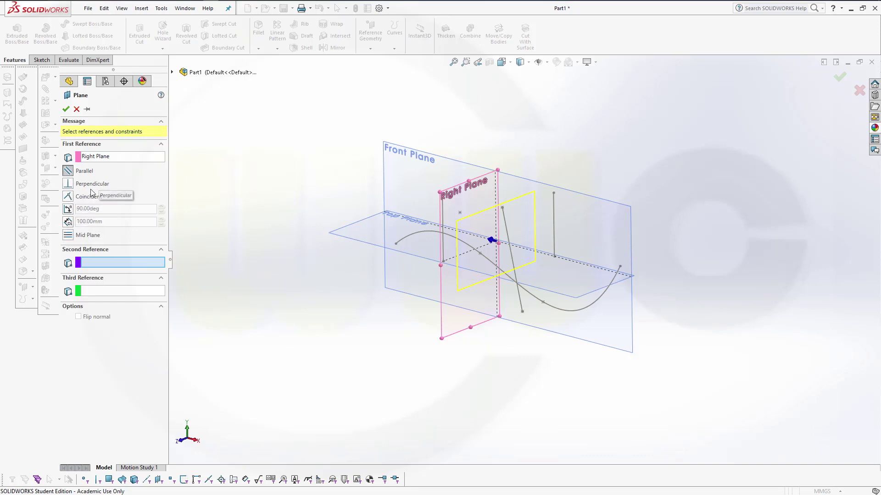
click(67, 210)
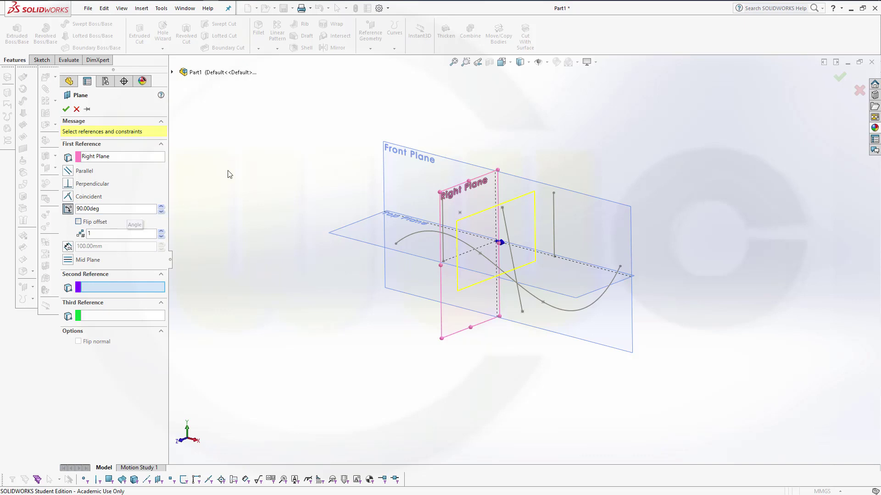
Add Sketch1's vertical Line1 as second reference and set the plane angle to 30°
click(555, 221)
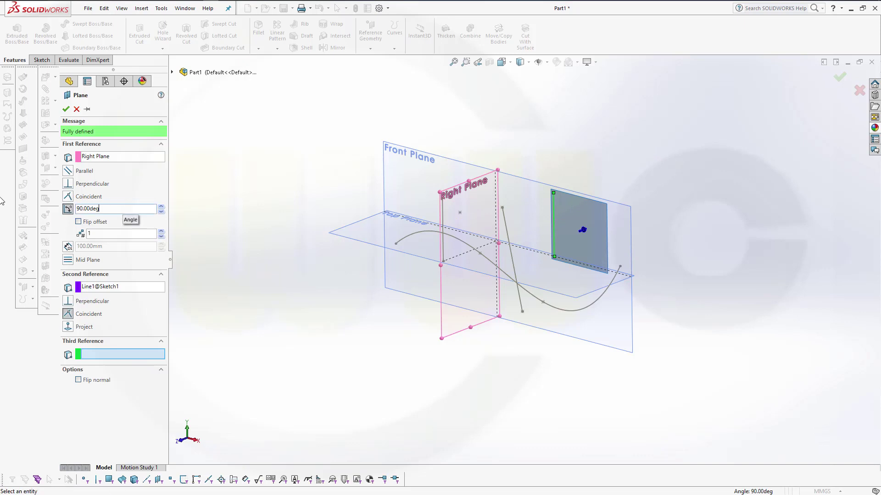
double_click(132, 208)
key(Return)
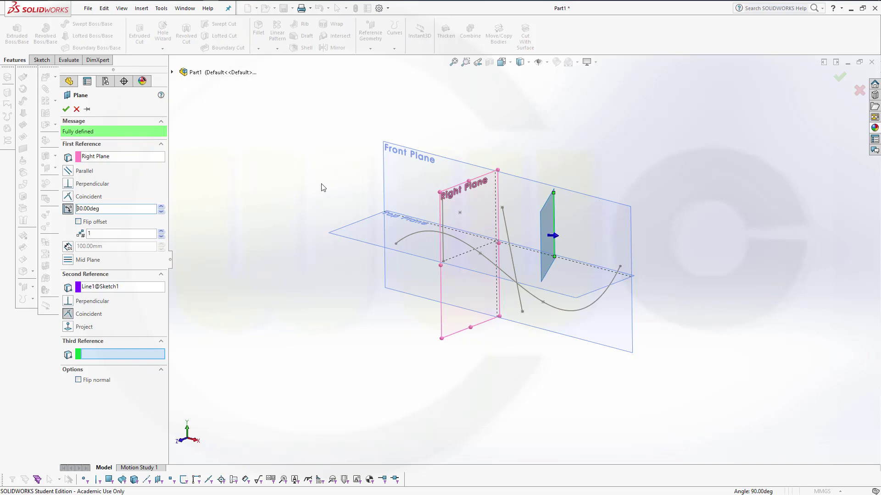
middle_drag(322, 187, 304, 181)
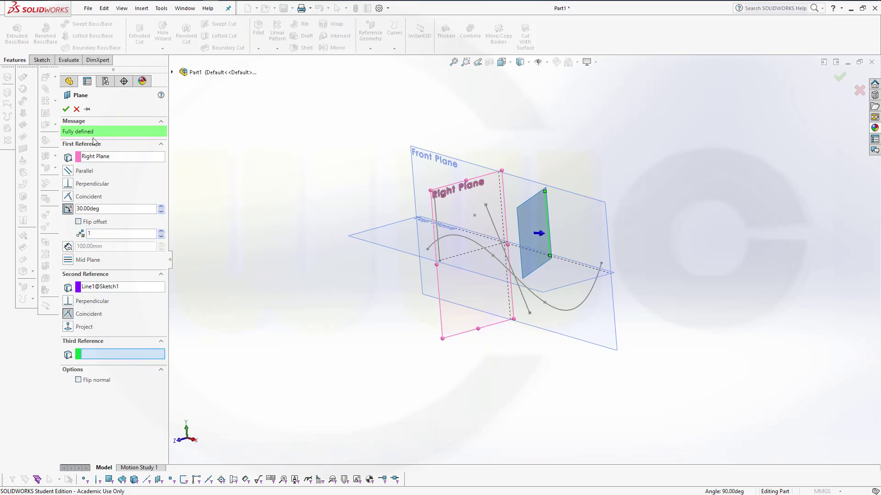
Remove Right Plane and the Sketch1 line from the first and second references
click(112, 157)
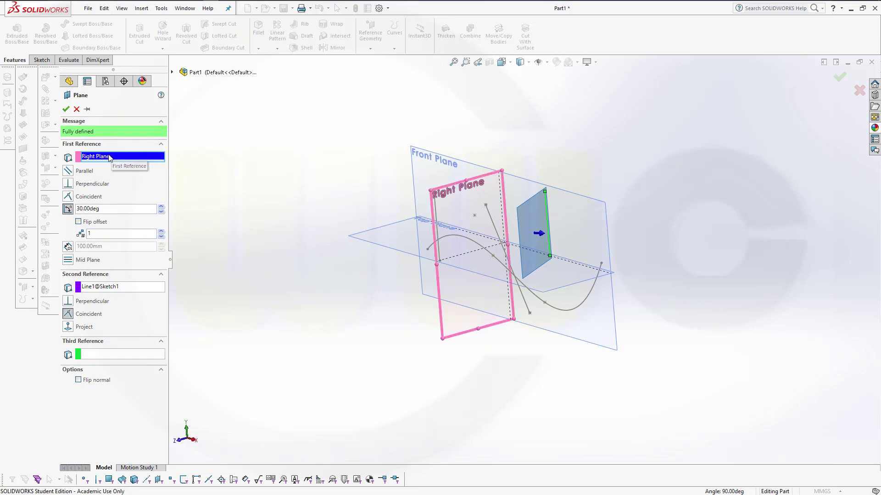
right_click(111, 158)
click(129, 162)
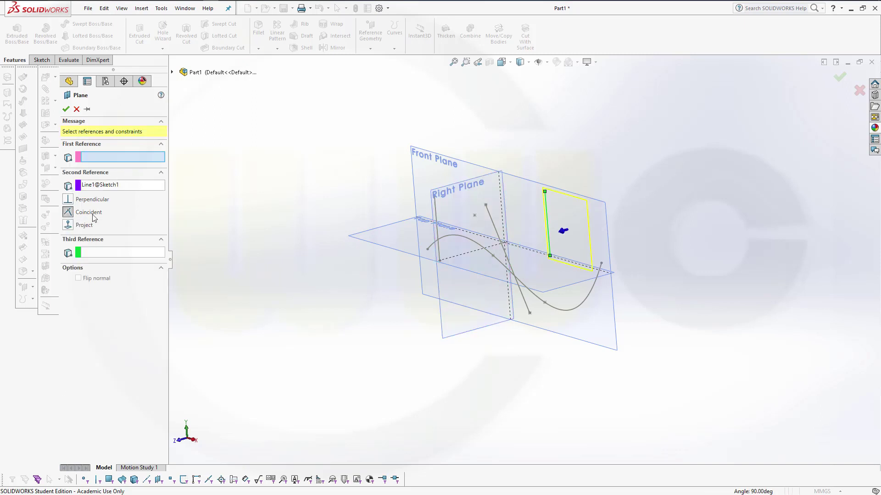
right_click(99, 185)
click(122, 195)
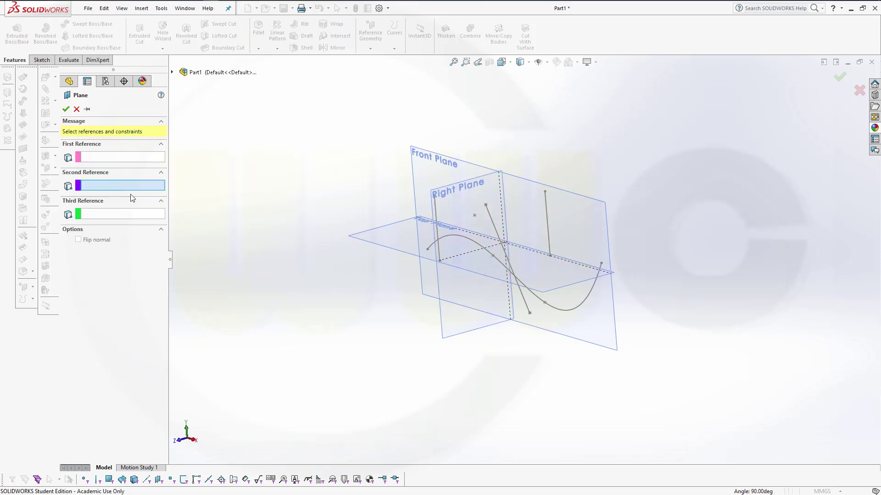
Reference a 3D sketch point and the Front Plane, checking the resulting preview
mouse_move(258, 219)
middle_down()
mouse_move(234, 200)
mouse_move(234, 214)
mouse_move(242, 205)
middle_up()
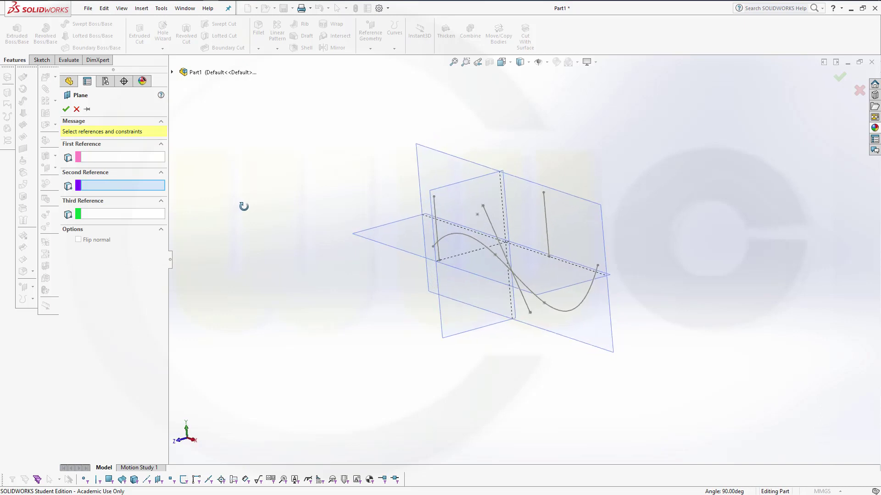
click(482, 208)
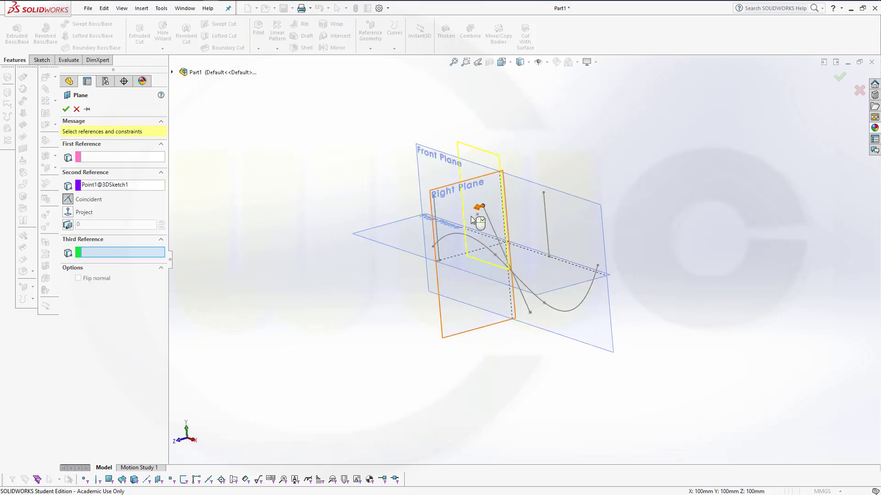
click(587, 202)
middle_drag(695, 279, 674, 272)
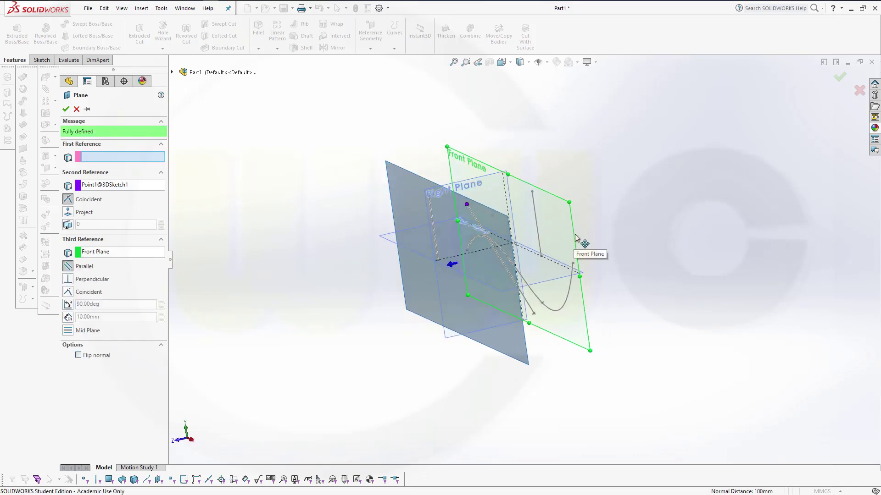
Delete the point and Front Plane references, leaving the plane undefined
click(119, 187)
right_click(119, 189)
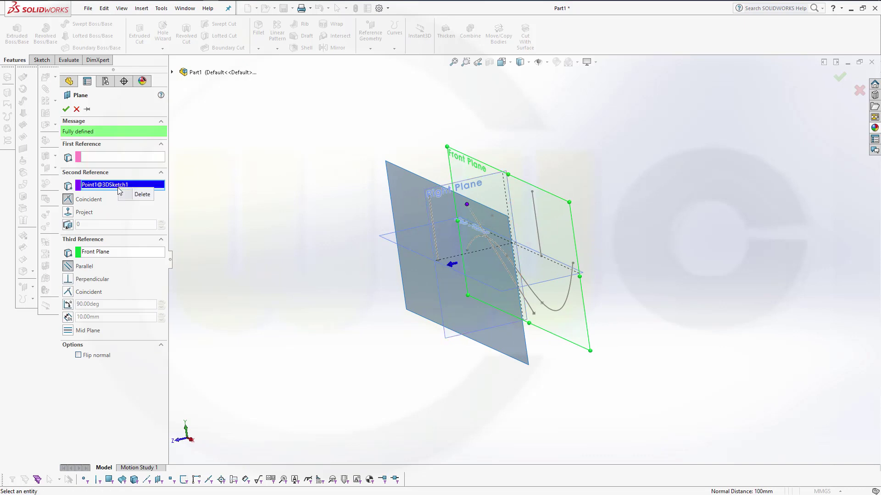
click(141, 197)
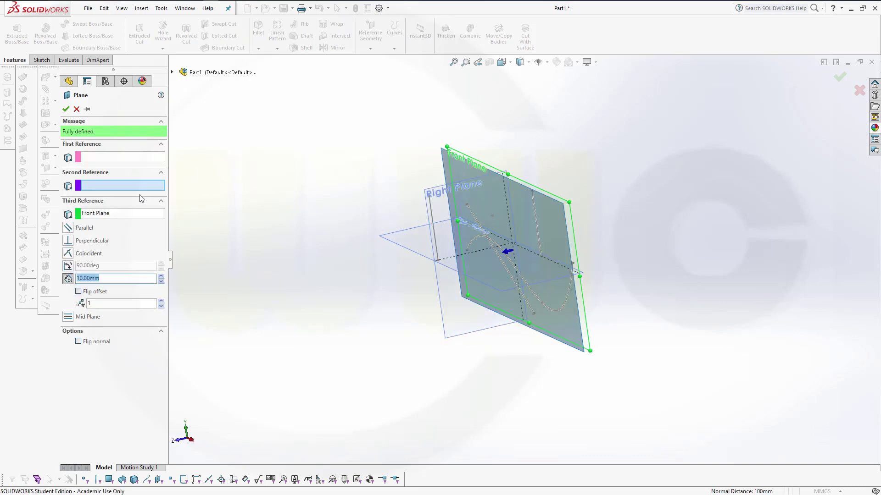
click(116, 215)
click(144, 219)
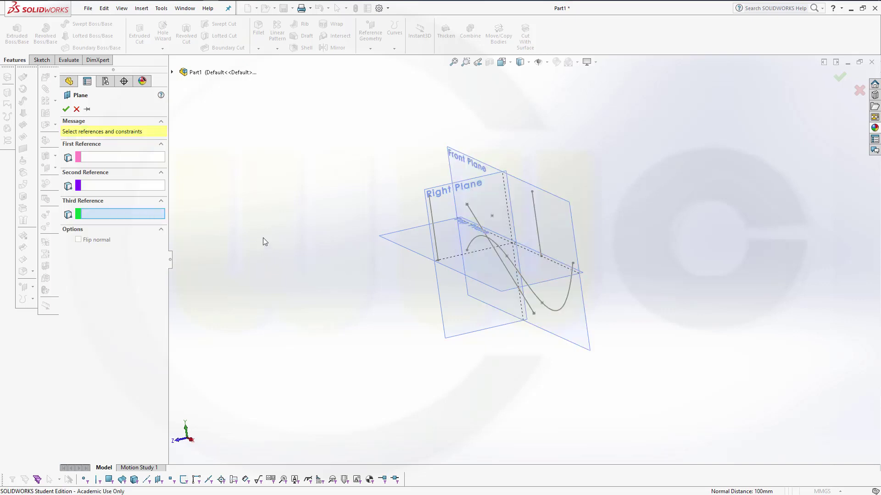
middle_drag(264, 241, 284, 242)
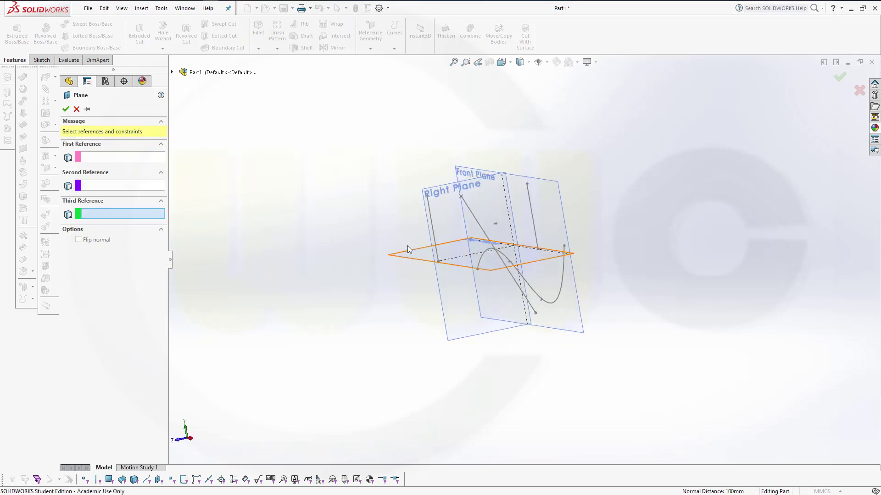
click(434, 232)
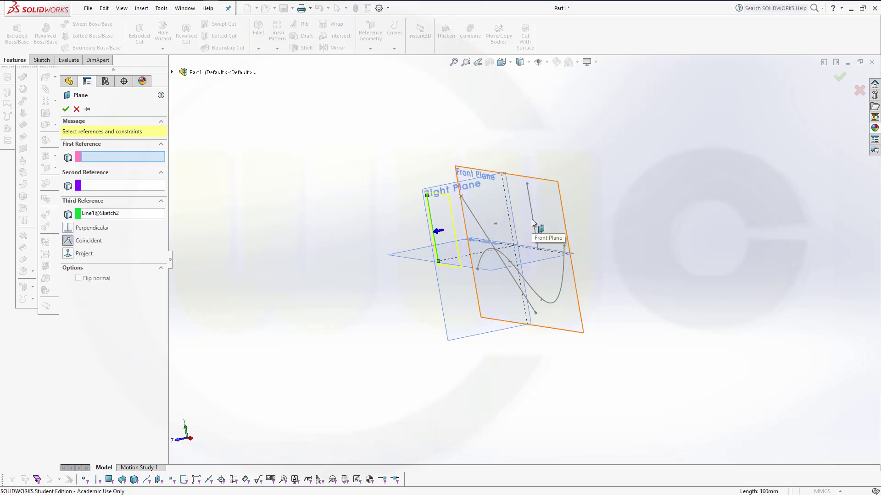
click(533, 219)
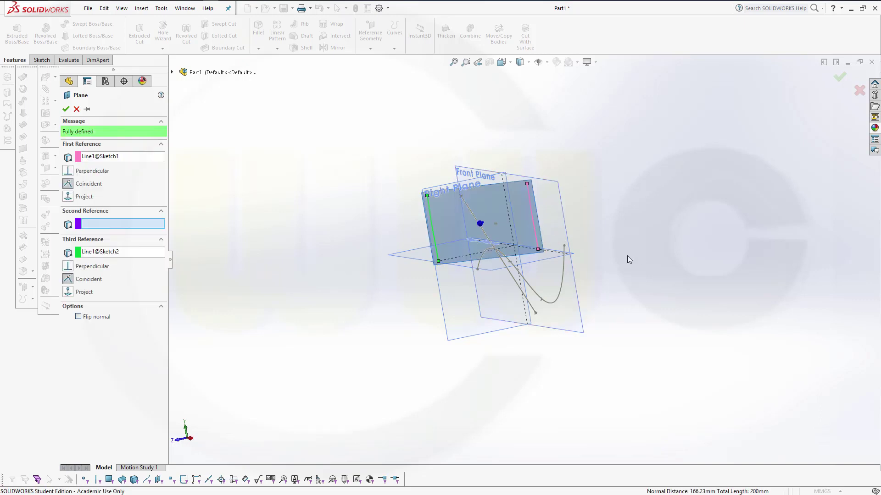
right_click(117, 252)
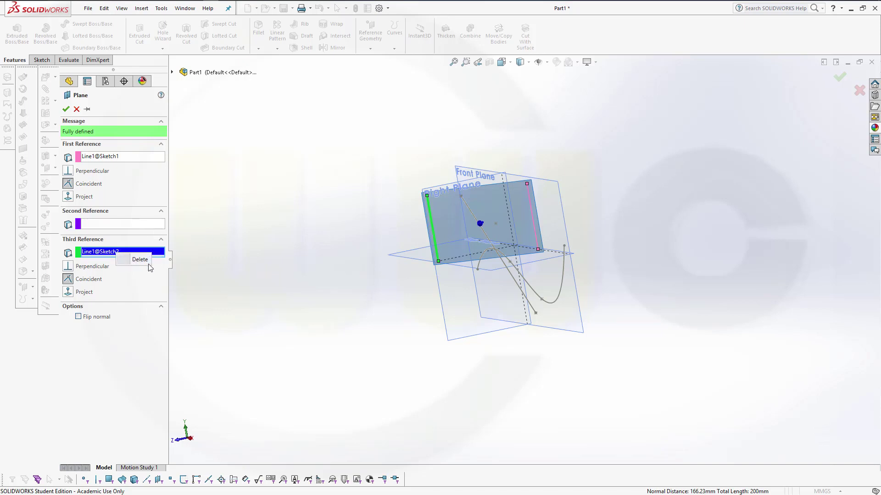
click(140, 260)
right_click(117, 159)
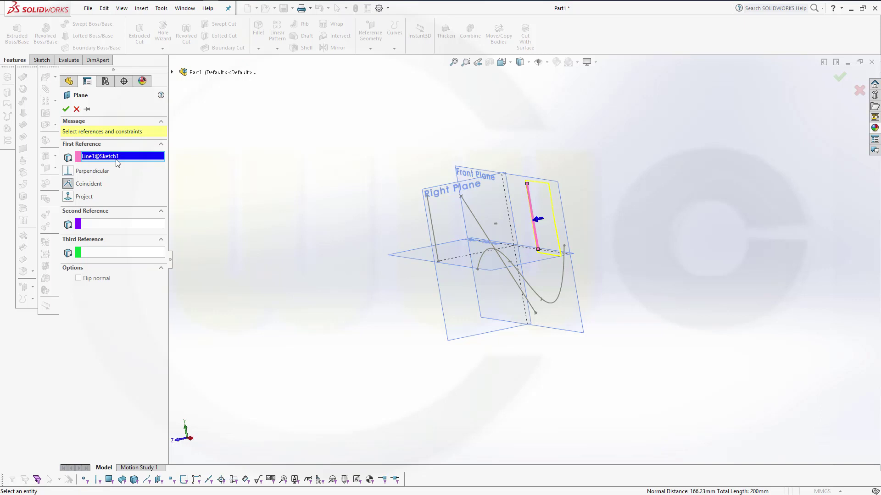
click(140, 167)
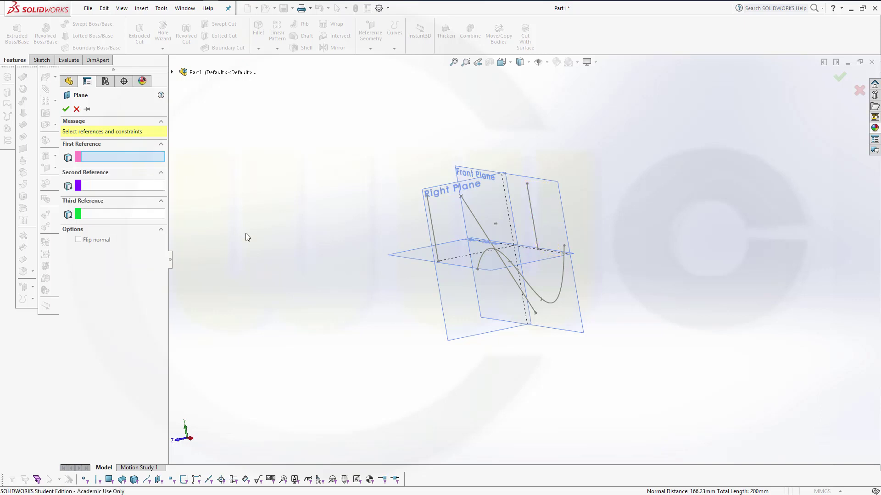
mouse_move(278, 288)
middle_down()
mouse_move(281, 294)
mouse_move(283, 266)
middle_up()
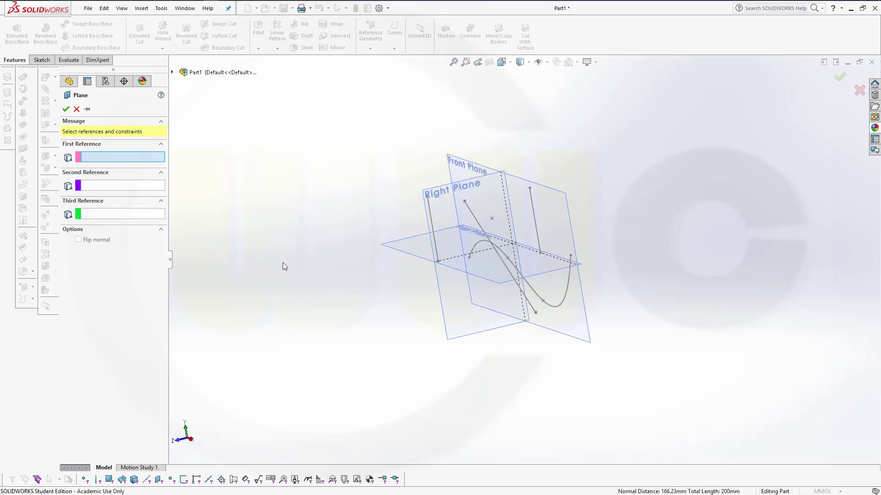
mouse_move(277, 170)
middle_down()
mouse_move(289, 158)
mouse_move(371, 208)
middle_up()
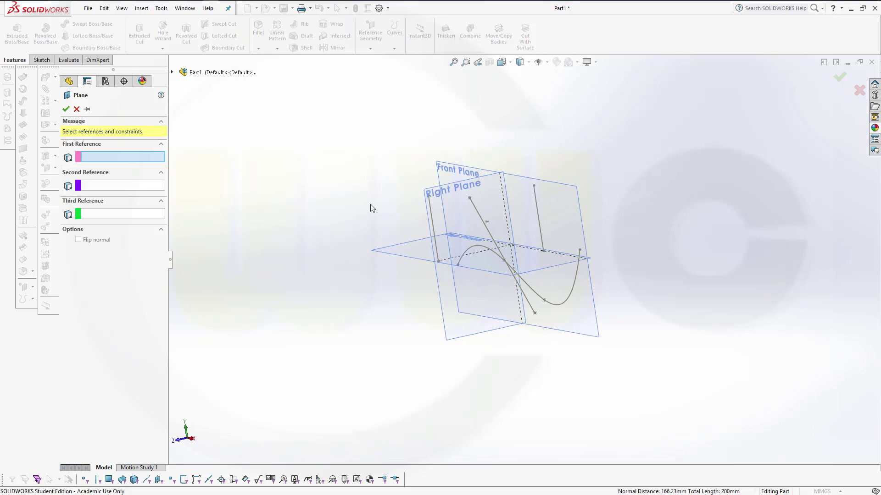
click(428, 195)
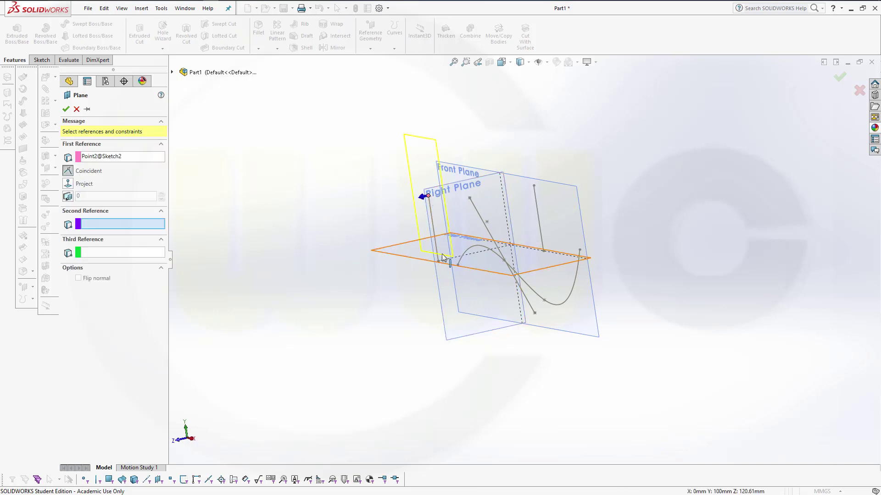
click(489, 233)
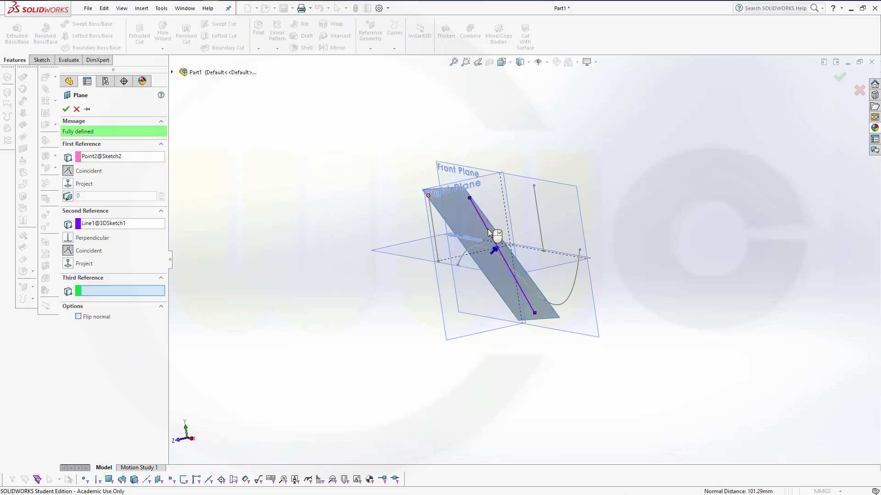
mouse_move(345, 248)
middle_down()
mouse_move(336, 263)
mouse_move(379, 234)
mouse_move(319, 246)
mouse_move(308, 264)
mouse_move(285, 262)
mouse_move(368, 242)
mouse_move(399, 194)
mouse_move(350, 173)
mouse_move(317, 193)
mouse_move(349, 219)
mouse_move(345, 225)
middle_up()
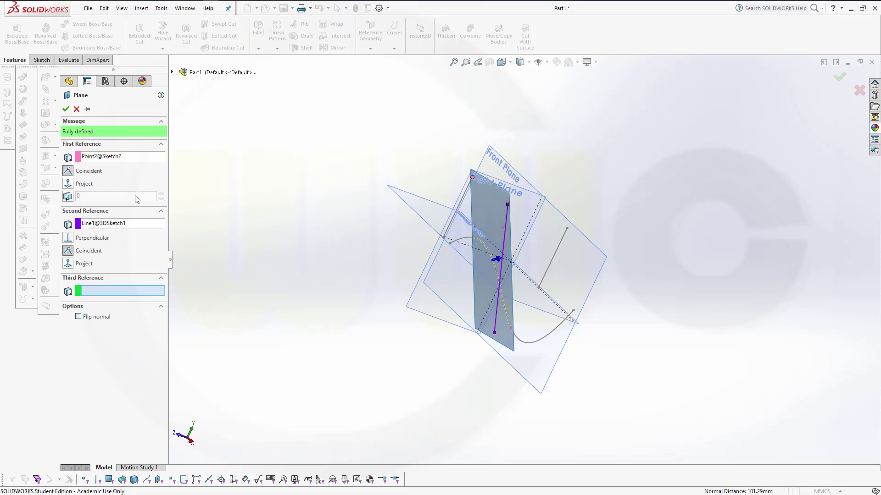
click(116, 158)
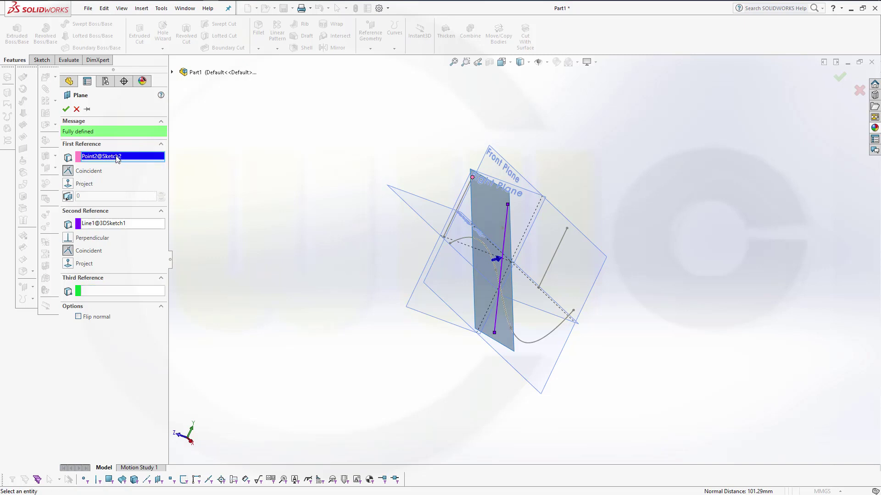
right_click(117, 158)
click(138, 163)
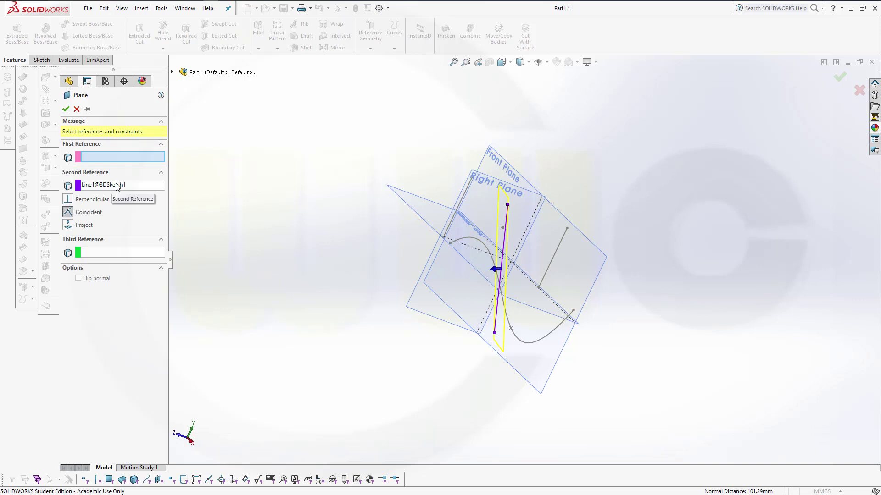
click(117, 186)
click(139, 191)
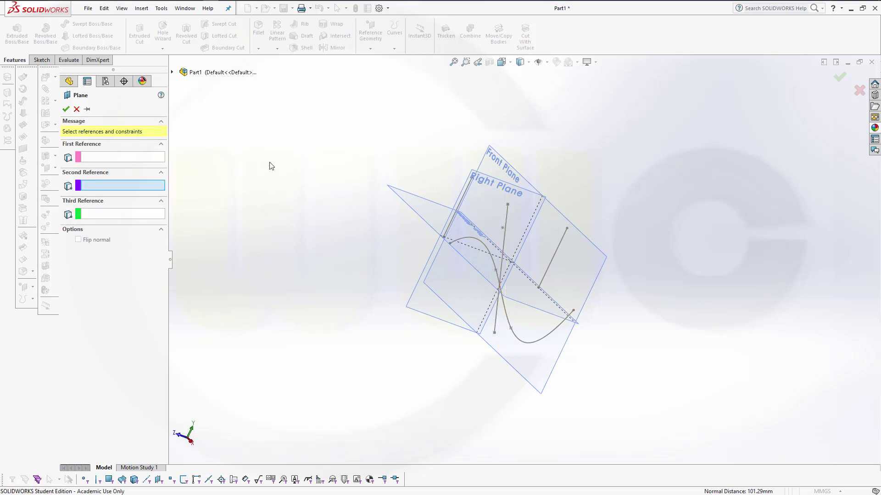
mouse_move(271, 166)
middle_down()
mouse_move(251, 171)
mouse_move(277, 201)
middle_up()
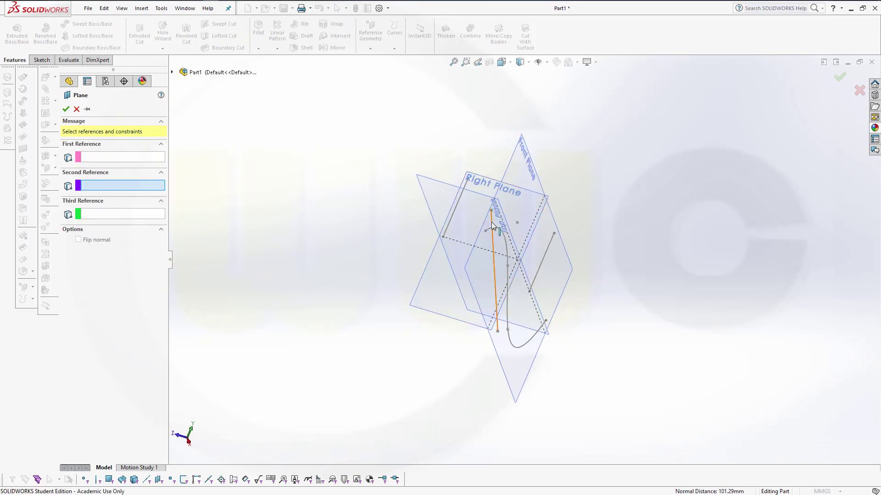
click(492, 225)
click(491, 211)
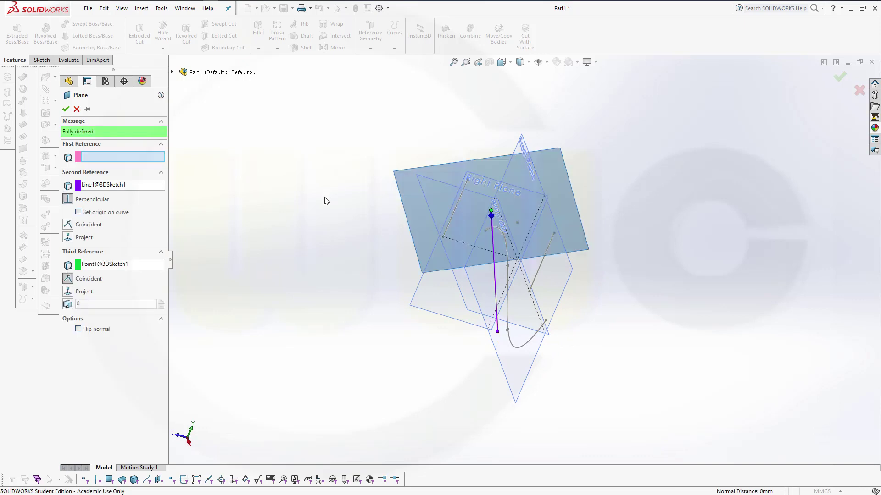
mouse_move(301, 226)
middle_down()
mouse_move(308, 171)
mouse_move(346, 151)
mouse_move(370, 152)
mouse_move(399, 196)
mouse_move(356, 187)
mouse_move(304, 193)
mouse_move(300, 218)
middle_up()
right_click(124, 185)
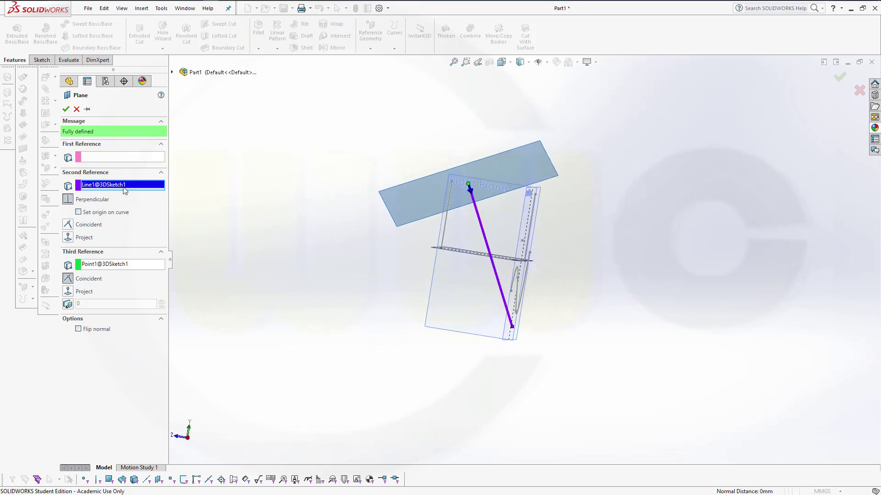
click(152, 195)
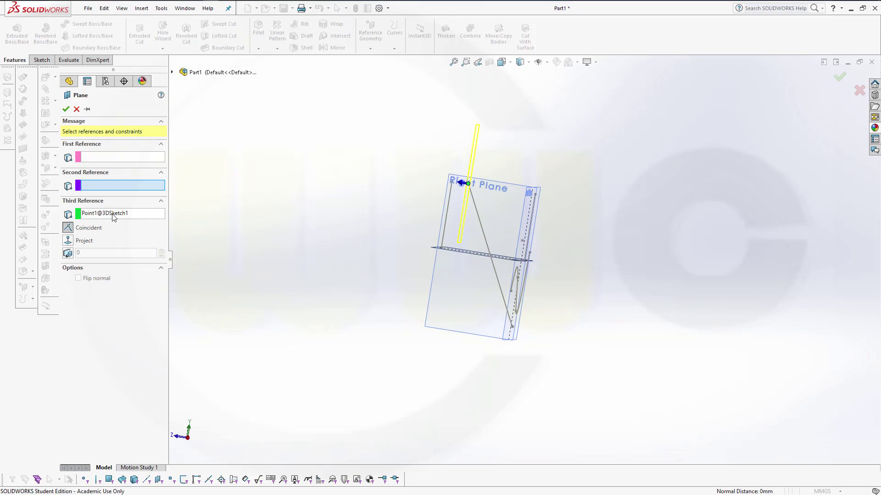
right_click(114, 213)
click(137, 220)
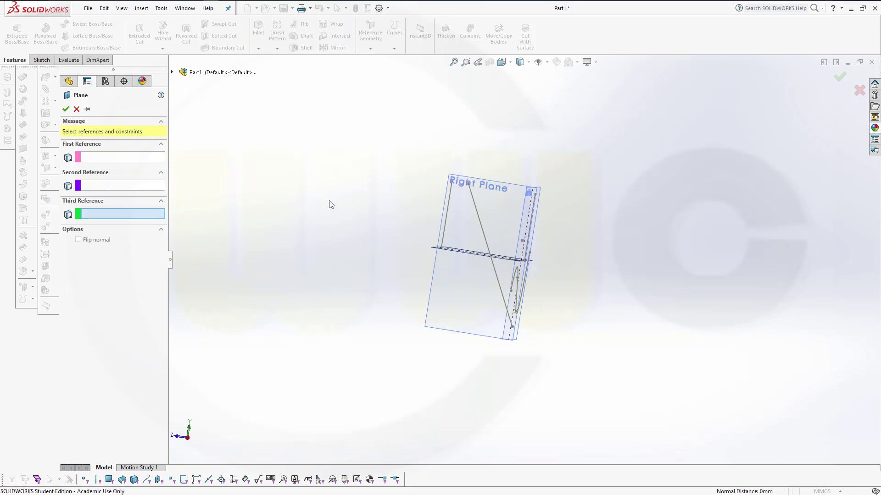
Define a plane through three sketch points, ending with Point4@Sketch3, and inspect it
middle_drag(330, 202, 376, 242)
click(475, 216)
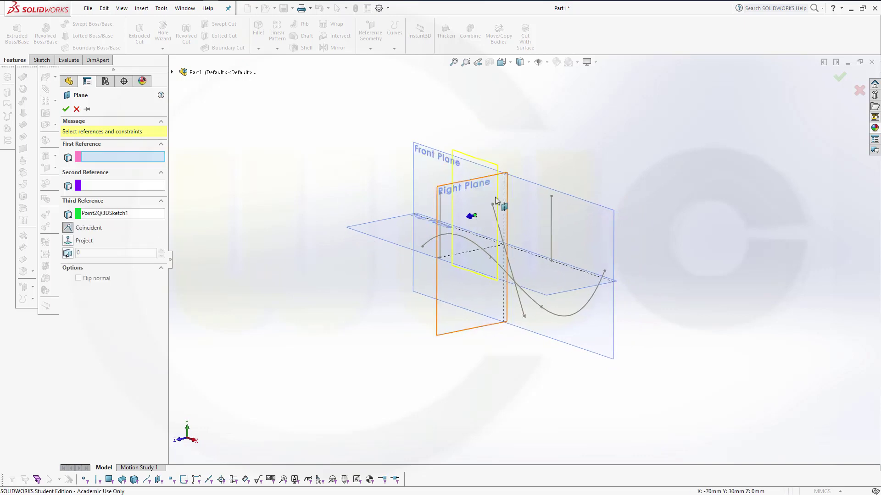
middle_drag(595, 170, 579, 173)
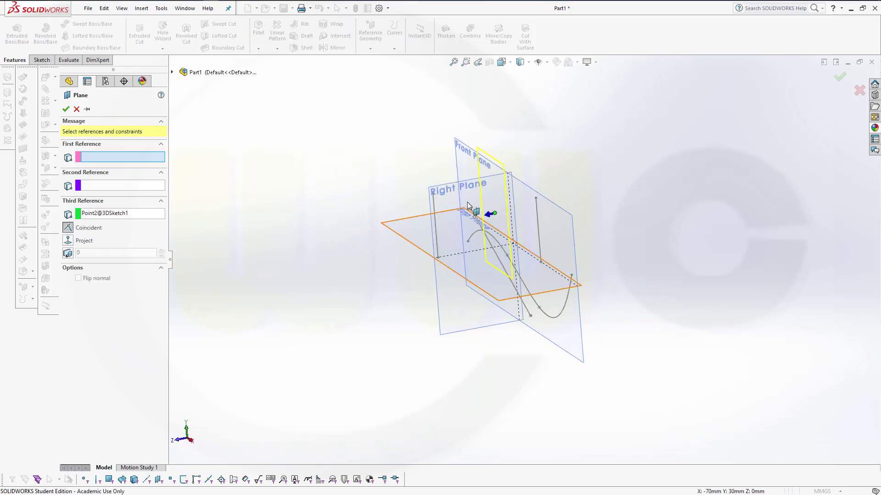
click(470, 208)
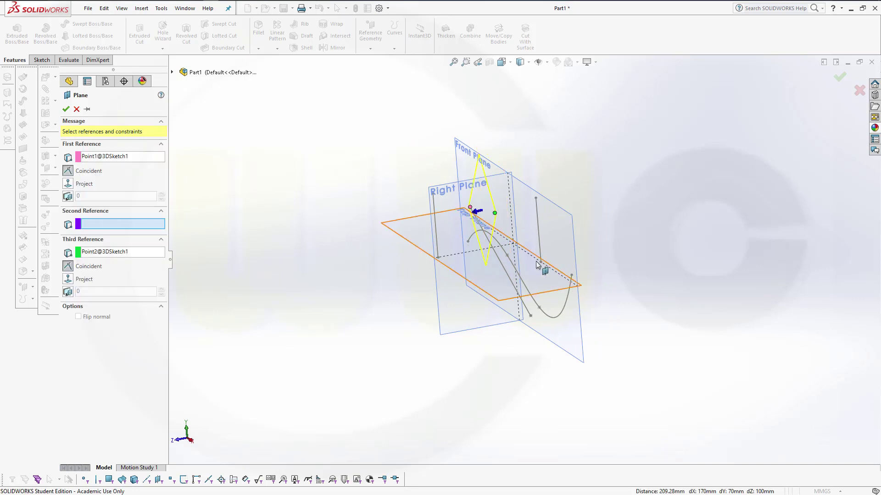
click(571, 278)
mouse_move(634, 288)
middle_down()
mouse_move(617, 302)
mouse_move(587, 297)
mouse_move(587, 277)
mouse_move(625, 282)
mouse_move(626, 292)
middle_up()
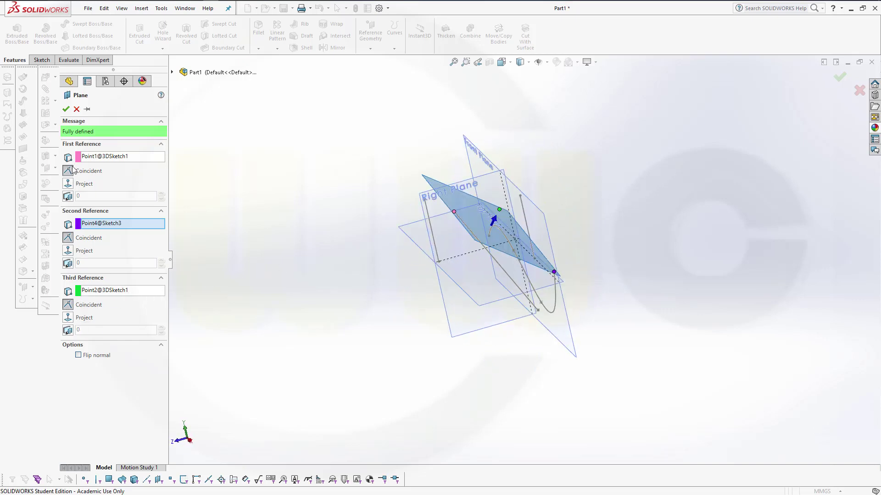
Delete the Point2@3DSketch1 and Point4 references and begin removing the first point
right_click(105, 293)
click(126, 296)
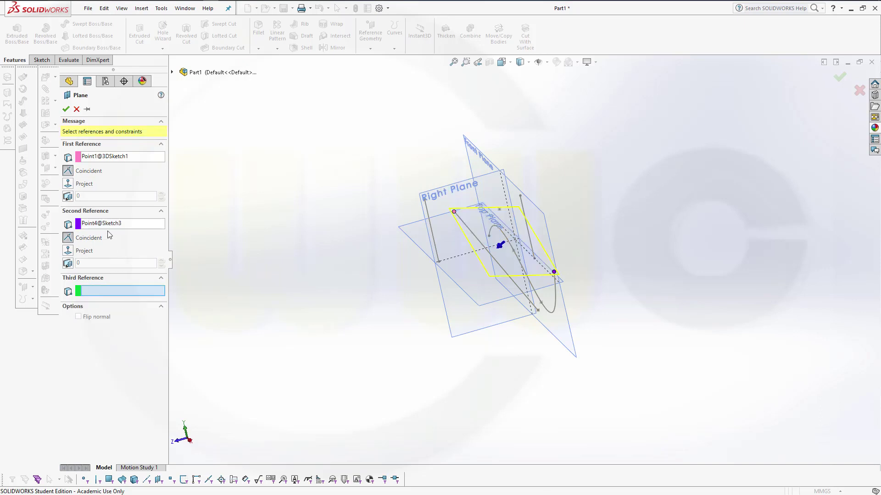
right_click(110, 225)
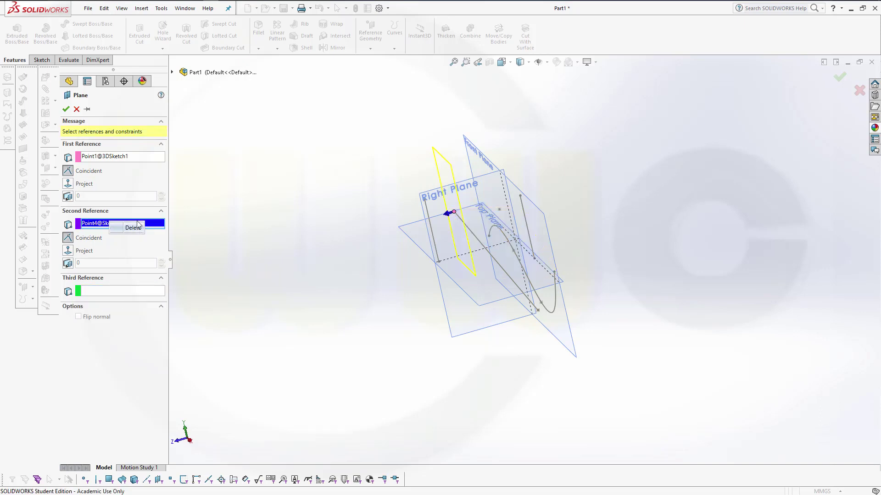
click(136, 228)
right_click(128, 157)
Clear Point1, then reference Spline1 and its Point3 for a perpendicular plane
click(152, 162)
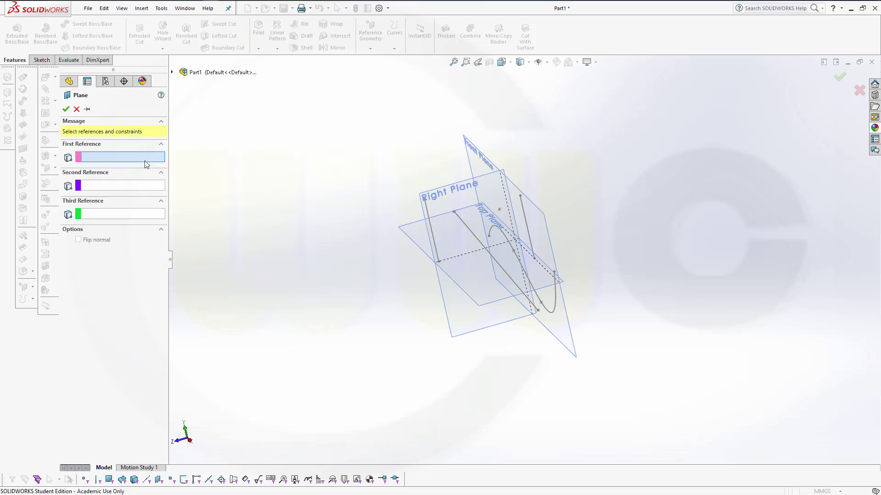
middle_drag(327, 303, 373, 273)
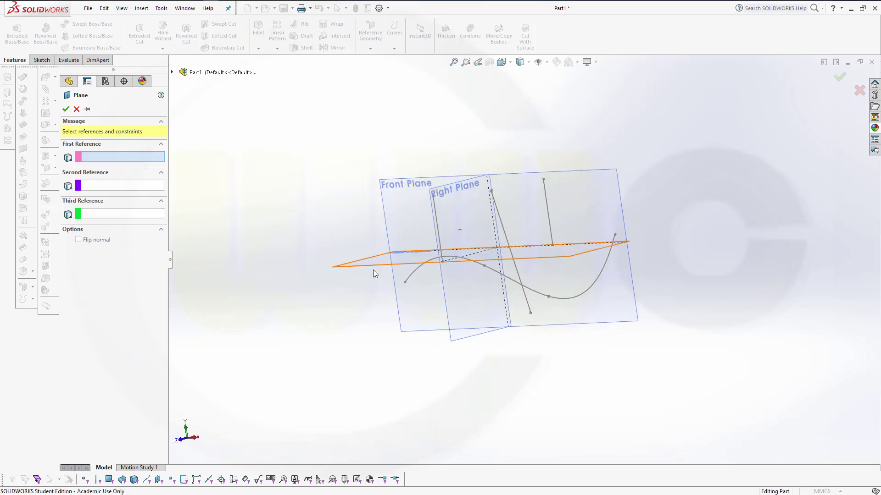
click(574, 297)
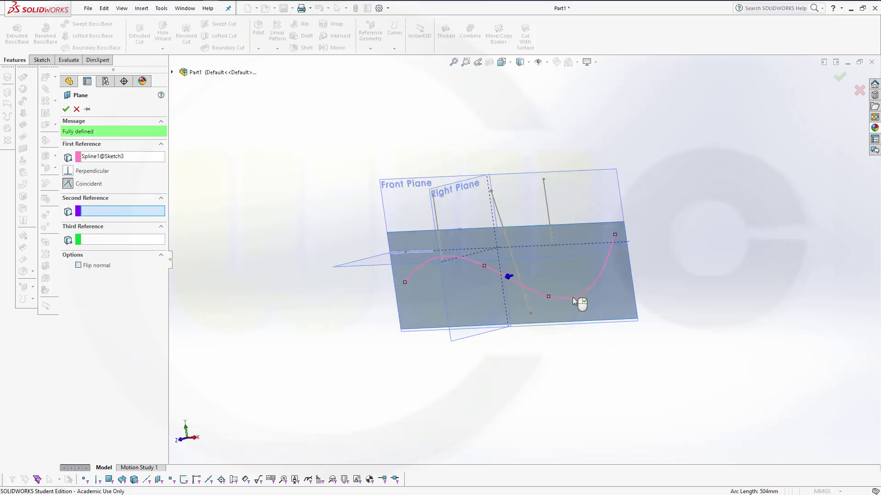
click(549, 296)
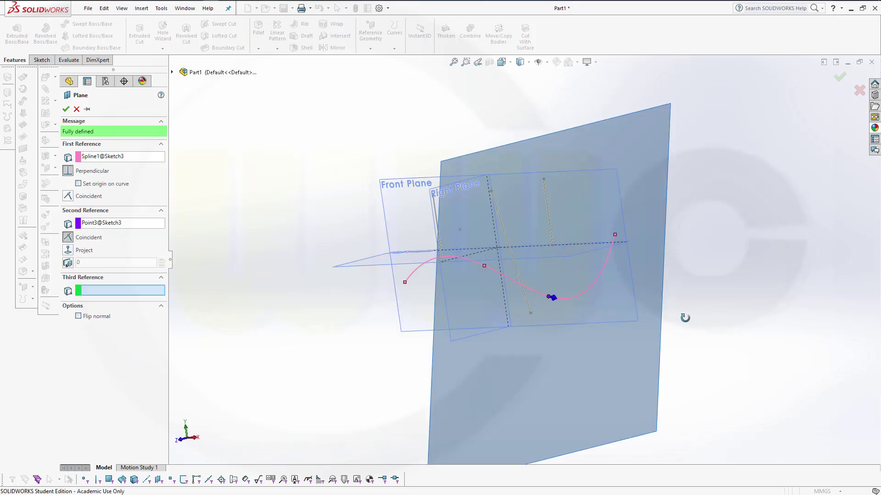
mouse_move(682, 315)
middle_down()
mouse_move(556, 315)
mouse_move(521, 322)
mouse_move(489, 356)
mouse_move(416, 344)
mouse_move(379, 295)
mouse_move(344, 330)
mouse_move(315, 318)
mouse_move(448, 346)
mouse_move(560, 289)
mouse_move(623, 297)
mouse_move(732, 261)
mouse_move(759, 278)
mouse_move(700, 255)
mouse_move(614, 261)
mouse_move(556, 295)
mouse_move(273, 242)
middle_up()
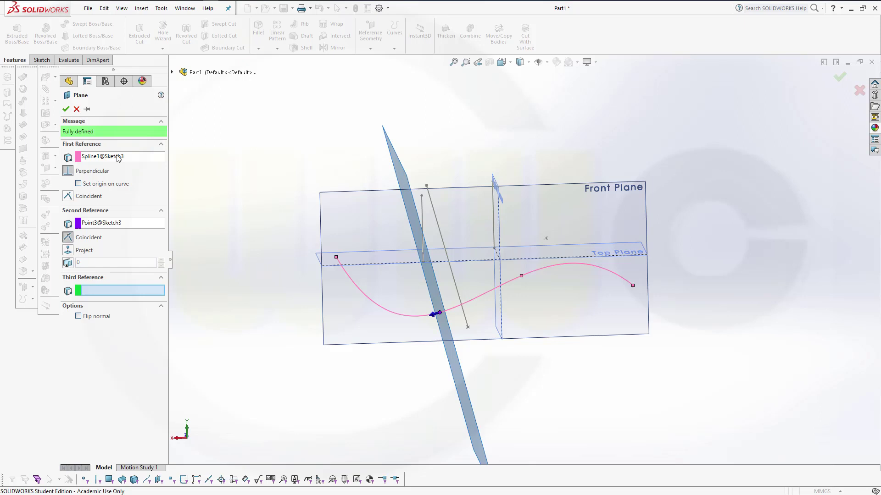
Delete the Spline1 and Point3 references from the plane
click(134, 158)
click(147, 162)
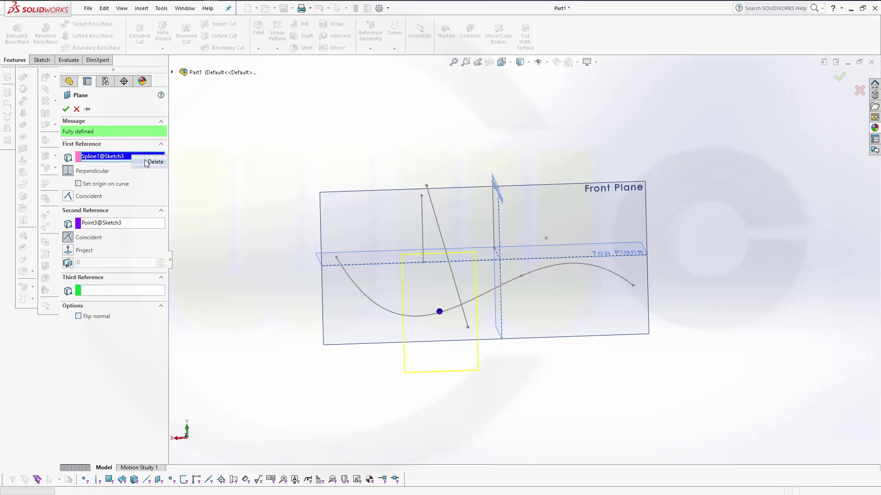
right_click(109, 186)
click(133, 192)
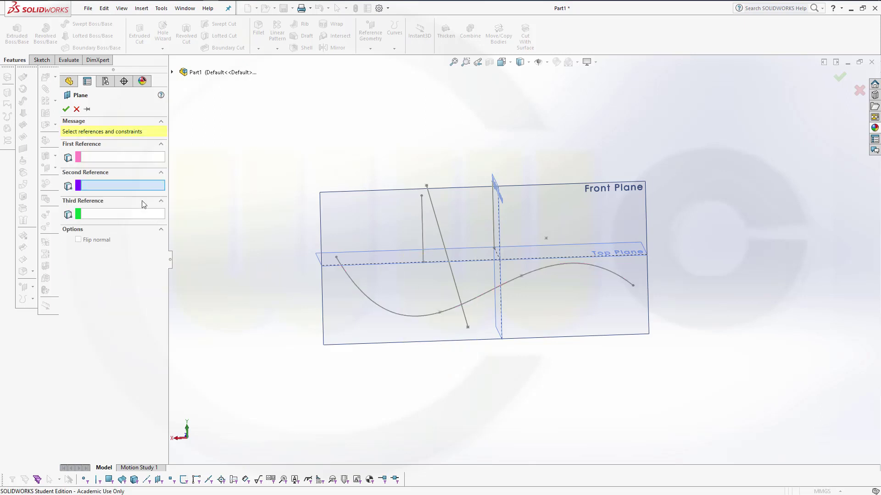
Reference the Right Plane and Front Plane and inspect the resulting preview
mouse_move(345, 168)
middle_down()
mouse_move(364, 167)
mouse_move(336, 159)
mouse_move(289, 183)
mouse_move(299, 219)
mouse_move(393, 228)
middle_up()
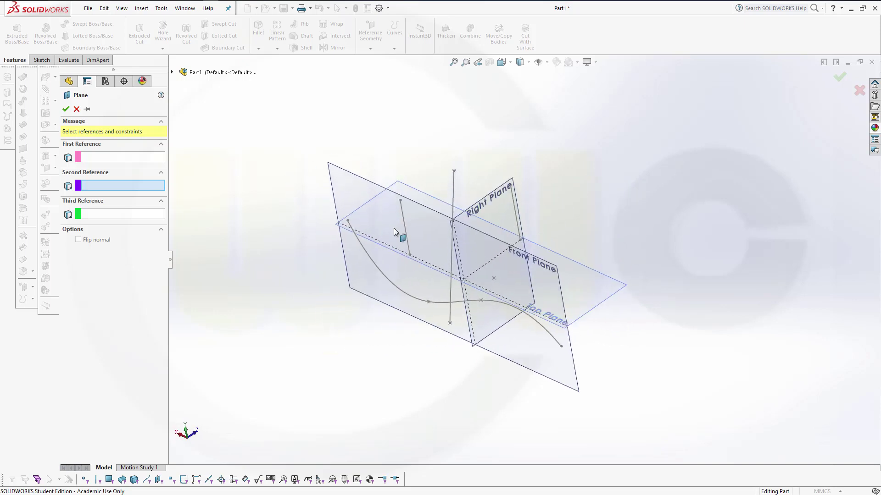
click(482, 203)
click(505, 247)
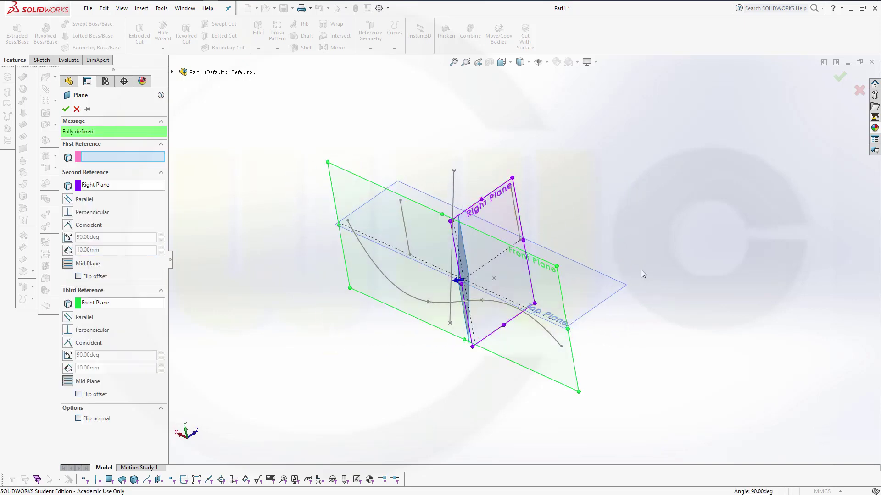
middle_drag(638, 271, 379, 416)
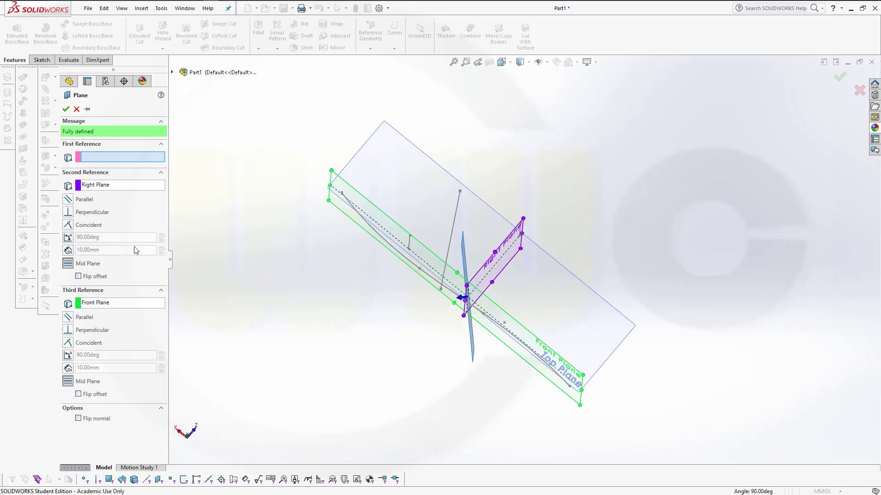
mouse_move(412, 359)
middle_down()
mouse_move(412, 370)
mouse_move(413, 346)
mouse_move(413, 369)
mouse_move(413, 358)
middle_up()
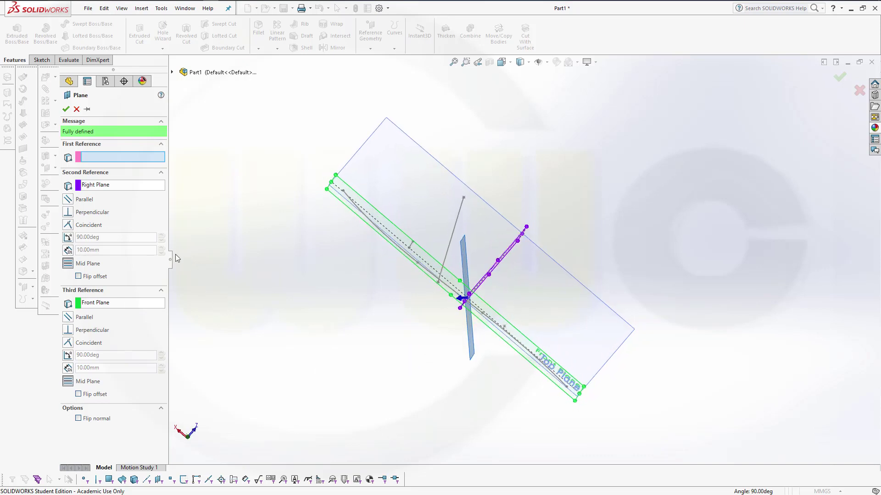
Toggle Flip offset on and off, flip the normal, then cancel the plane
click(79, 278)
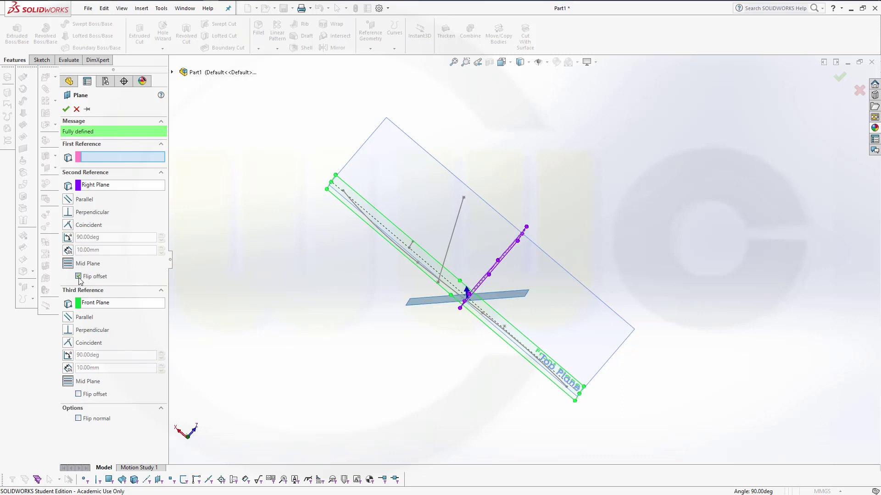
click(79, 277)
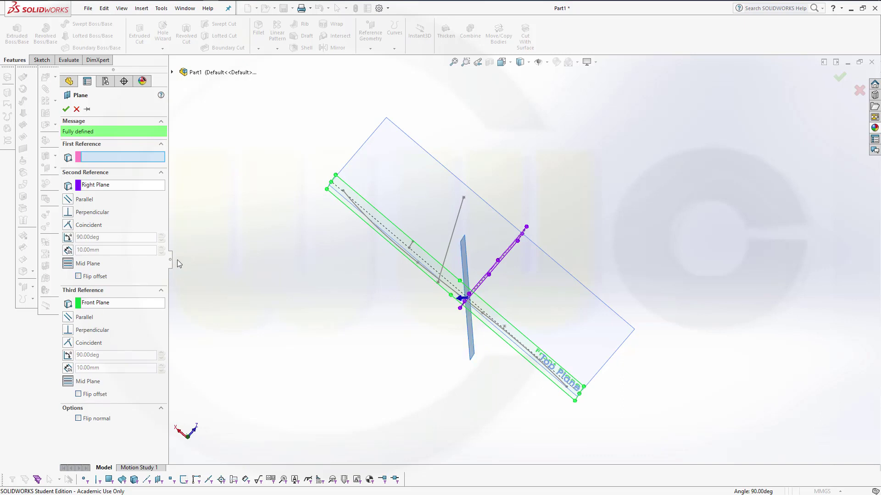
middle_drag(224, 392, 192, 330)
click(78, 419)
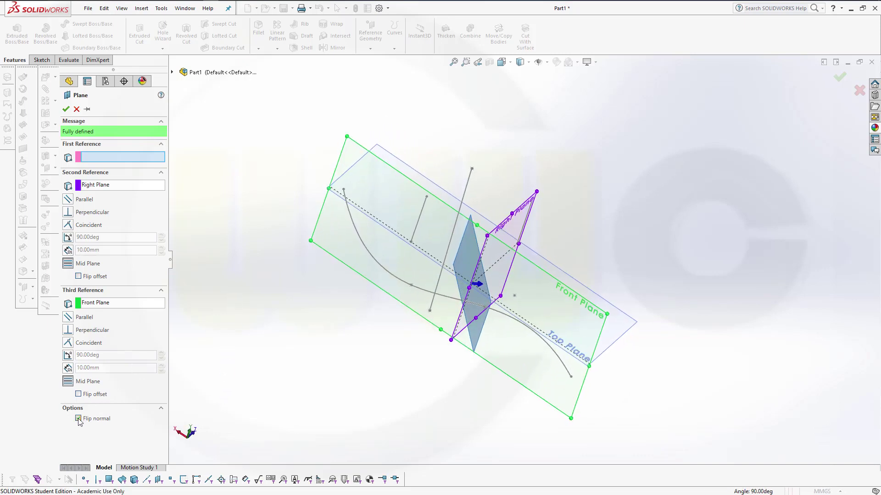
middle_drag(270, 277, 255, 321)
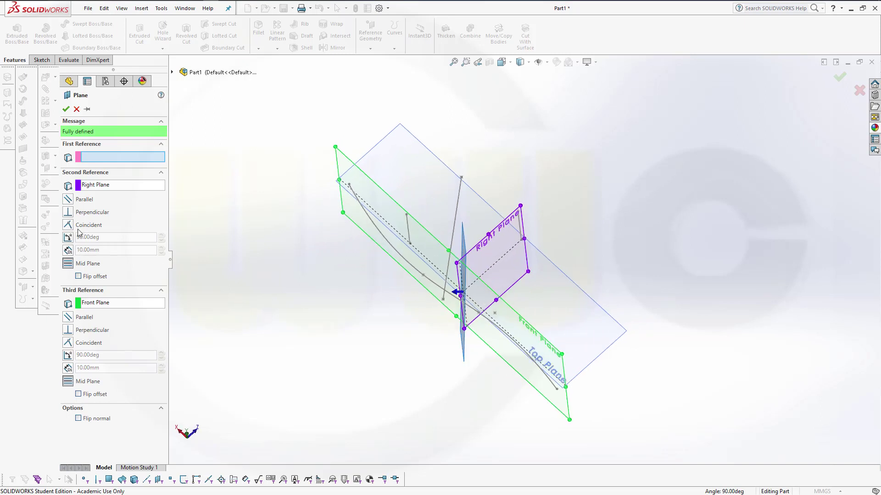
middle_drag(241, 370, 219, 214)
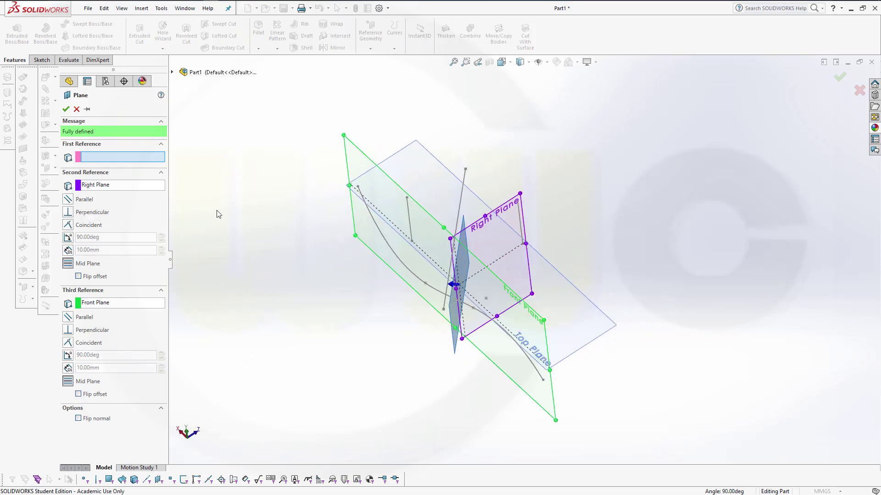
click(77, 110)
mouse_move(278, 243)
middle_down()
mouse_move(310, 255)
mouse_move(271, 269)
mouse_move(225, 257)
mouse_move(191, 342)
mouse_move(201, 350)
mouse_move(275, 342)
mouse_move(378, 369)
mouse_move(515, 372)
middle_up()
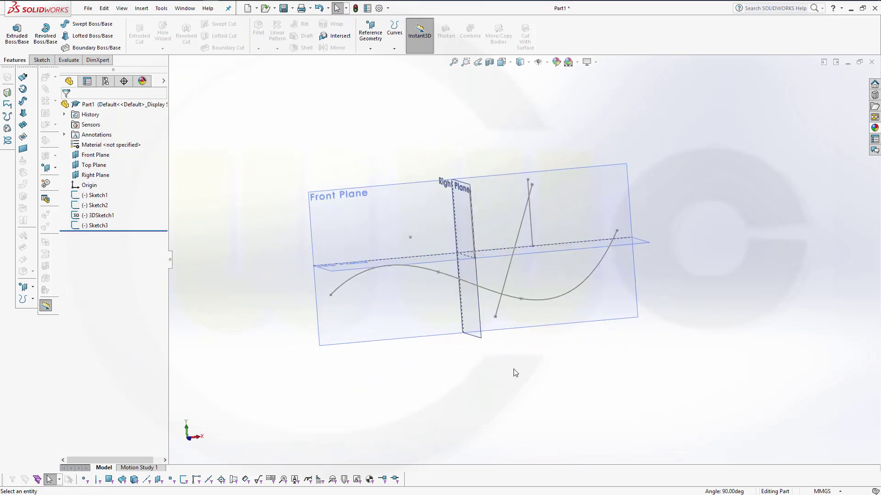
mouse_move(408, 162)
middle_down()
mouse_move(415, 247)
mouse_move(471, 287)
mouse_move(534, 309)
mouse_move(668, 458)
mouse_move(674, 450)
mouse_move(604, 447)
mouse_move(488, 420)
mouse_move(395, 387)
mouse_move(358, 358)
mouse_move(357, 385)
mouse_move(517, 408)
mouse_move(427, 283)
middle_up()
mouse_move(383, 200)
middle_down()
mouse_move(436, 218)
mouse_move(462, 263)
mouse_move(456, 280)
mouse_move(377, 232)
mouse_move(324, 151)
mouse_move(308, 170)
middle_up()
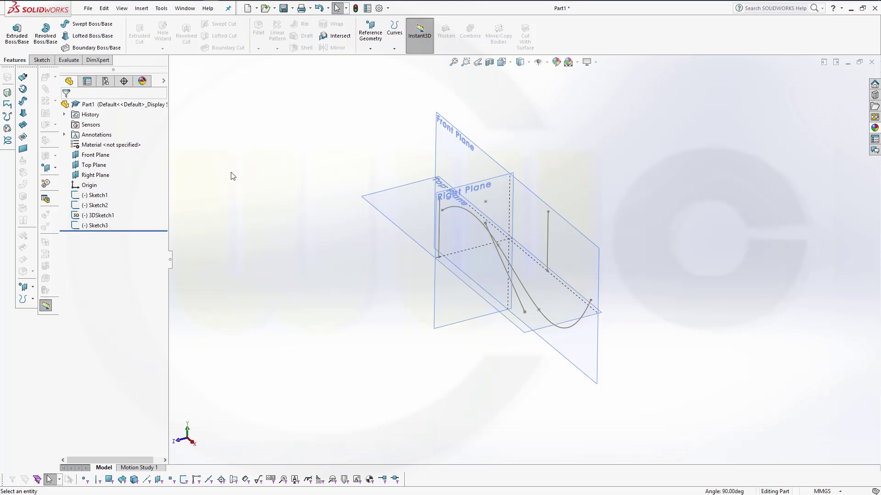
middle_drag(317, 250, 314, 237)
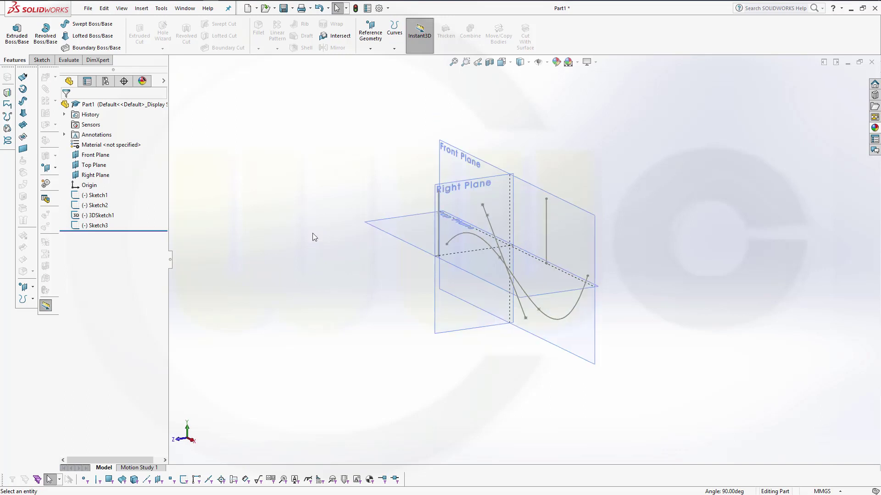
middle_drag(338, 209, 372, 136)
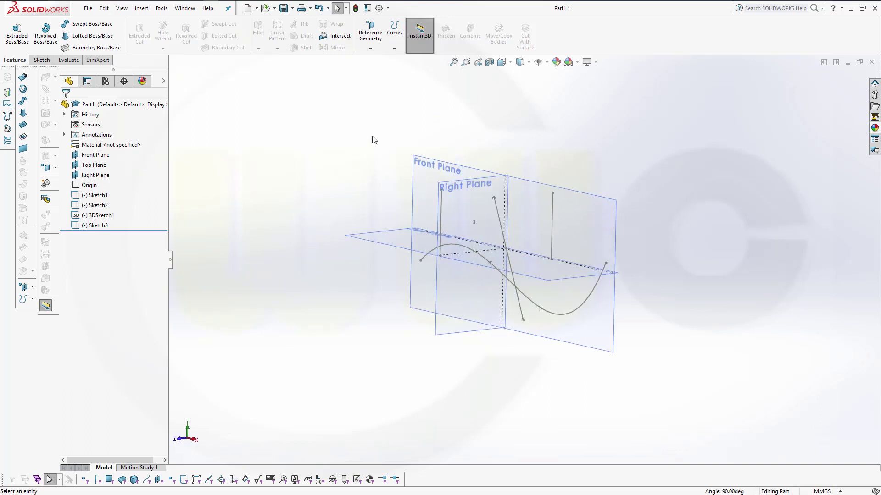
click(368, 51)
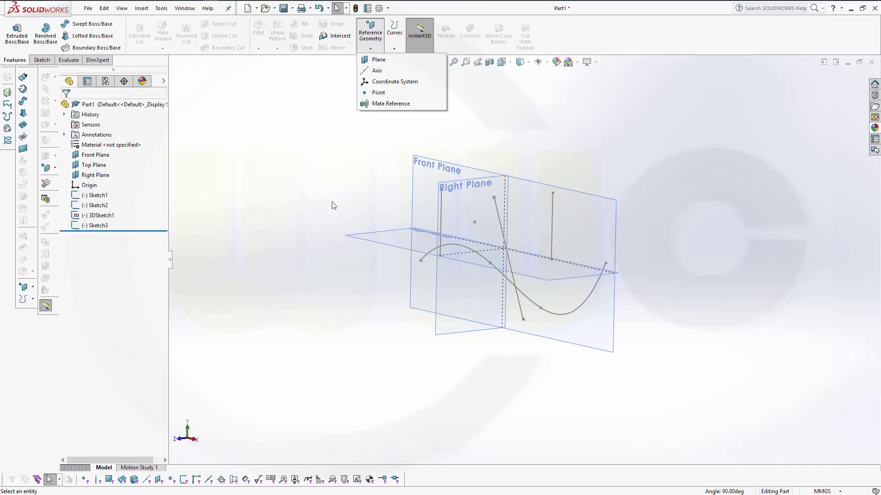
mouse_move(352, 184)
middle_down()
mouse_move(354, 171)
mouse_move(306, 203)
mouse_move(332, 149)
mouse_move(470, 149)
mouse_move(556, 176)
mouse_move(487, 137)
mouse_move(422, 132)
mouse_move(370, 102)
mouse_move(340, 163)
mouse_move(287, 154)
mouse_move(362, 139)
mouse_move(478, 140)
mouse_move(507, 204)
mouse_move(566, 228)
mouse_move(450, 173)
mouse_move(389, 123)
mouse_move(326, 157)
mouse_move(311, 190)
mouse_move(320, 158)
mouse_move(342, 160)
middle_up()
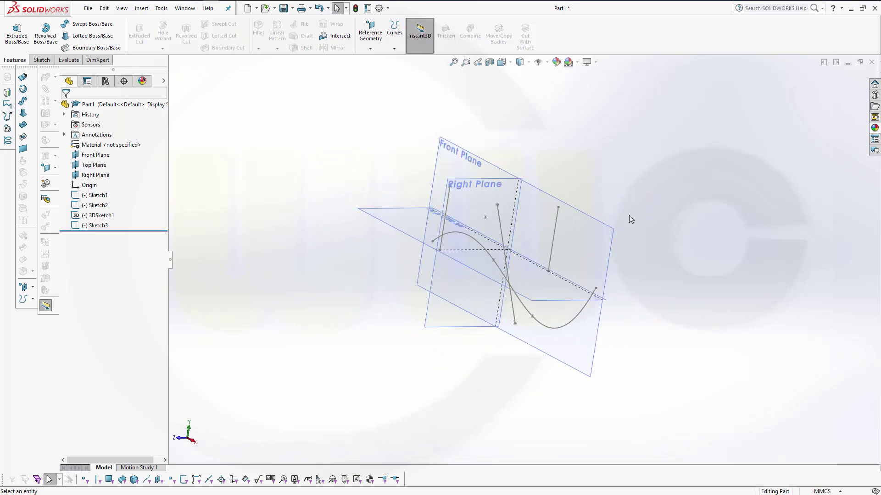